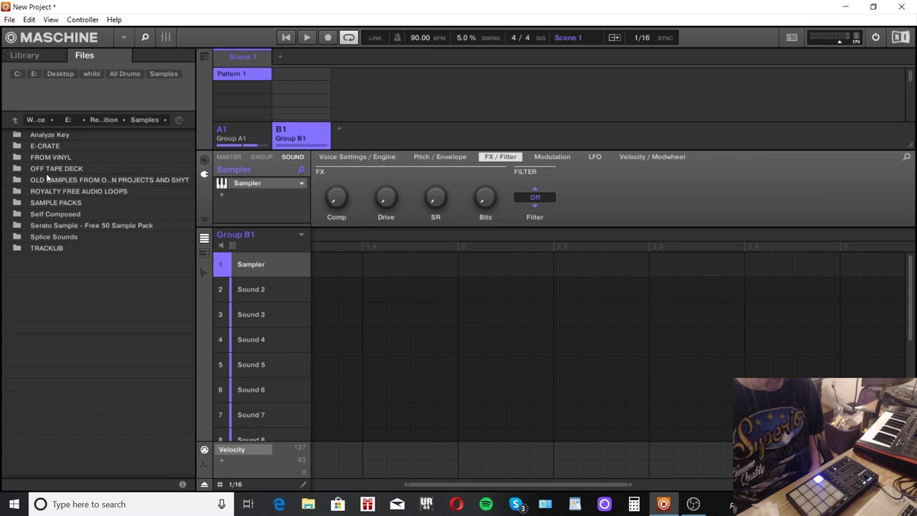
Step: Load U2 - October.wav from the OFF TAPE DECK folder into the first sound of Group B1
left_click(50, 170)
double_click(49, 170)
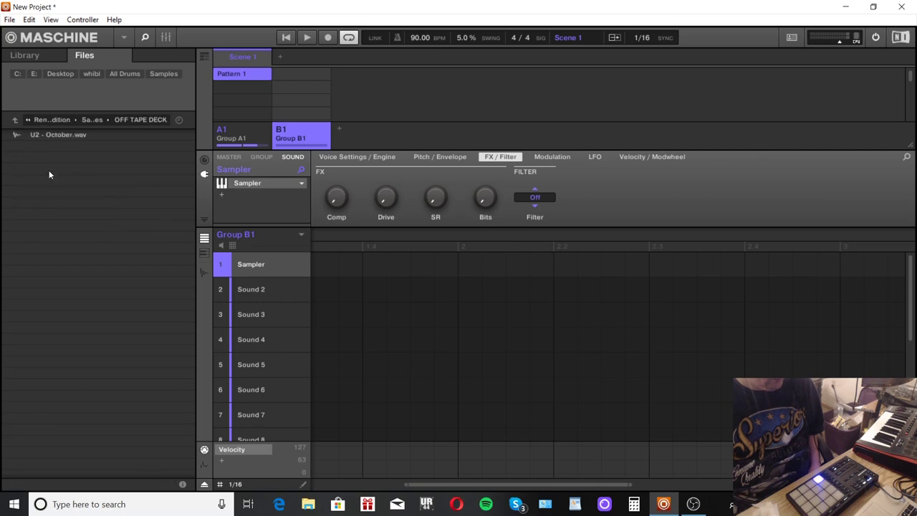
left_click_drag(55, 135, 267, 263)
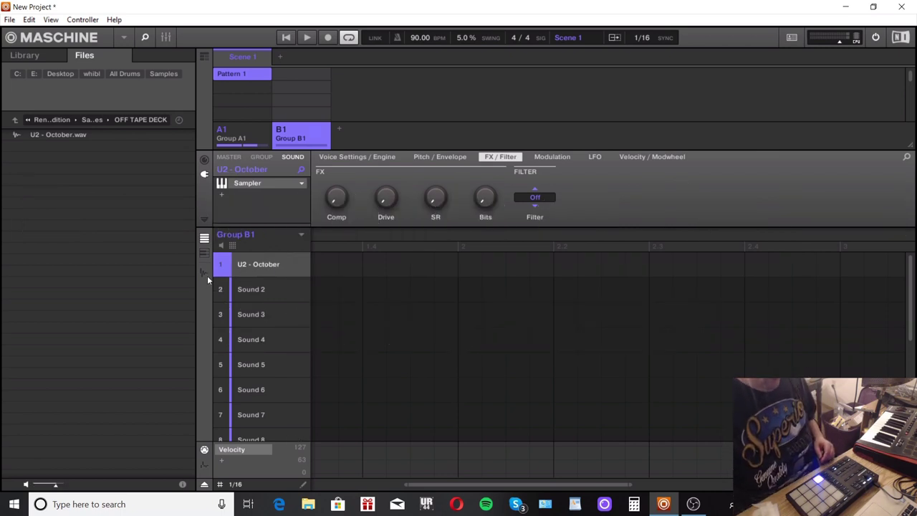
key("space")
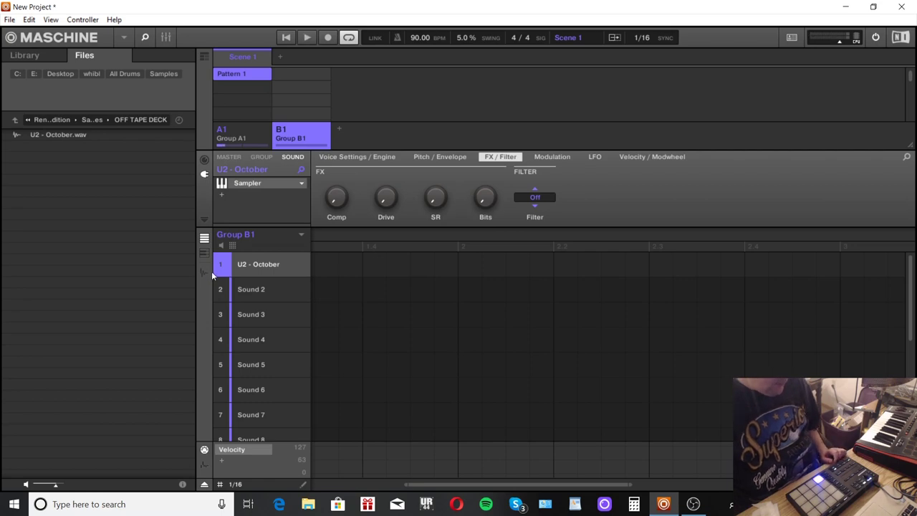
Step: Open the U2 - October sample for editing and normalize its audio
left_click(204, 271)
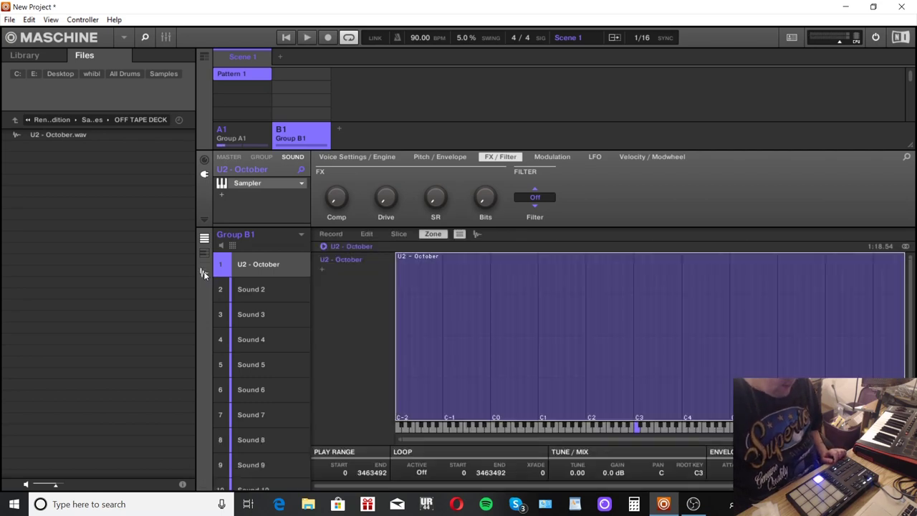
left_click(336, 234)
left_click(363, 234)
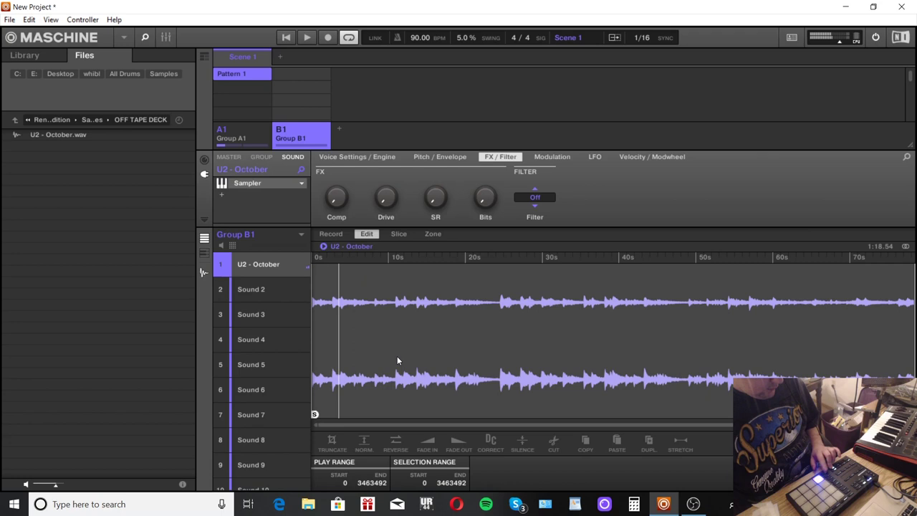
left_click(365, 441)
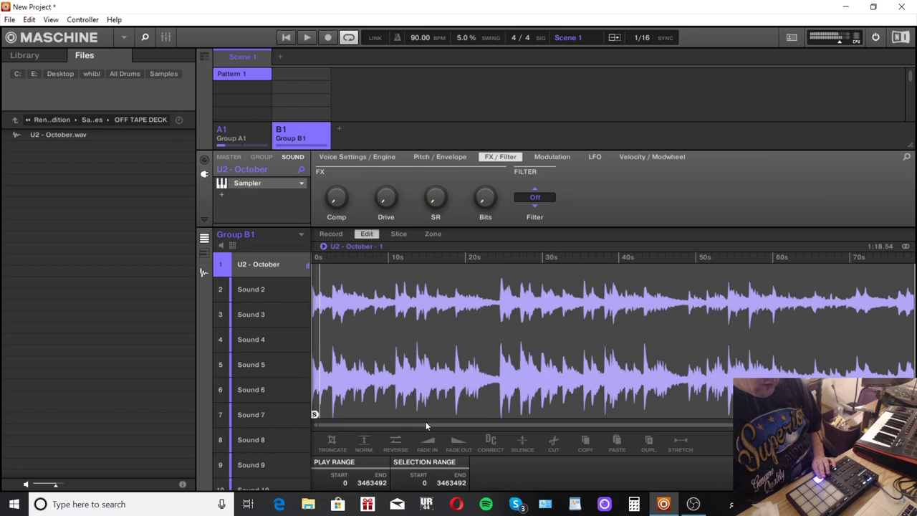
Step: Set the sampler's polyphony to 1 in the voice settings
left_click(376, 157)
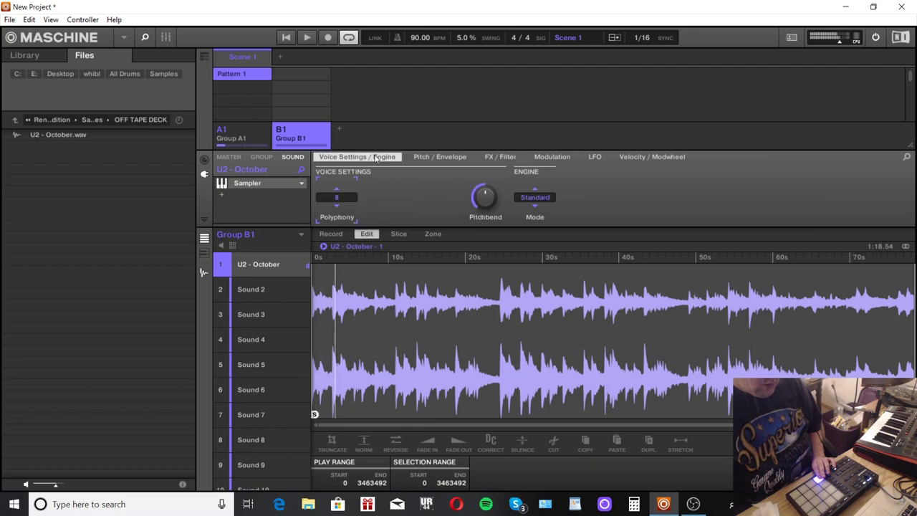
left_click(345, 197)
left_click(340, 226)
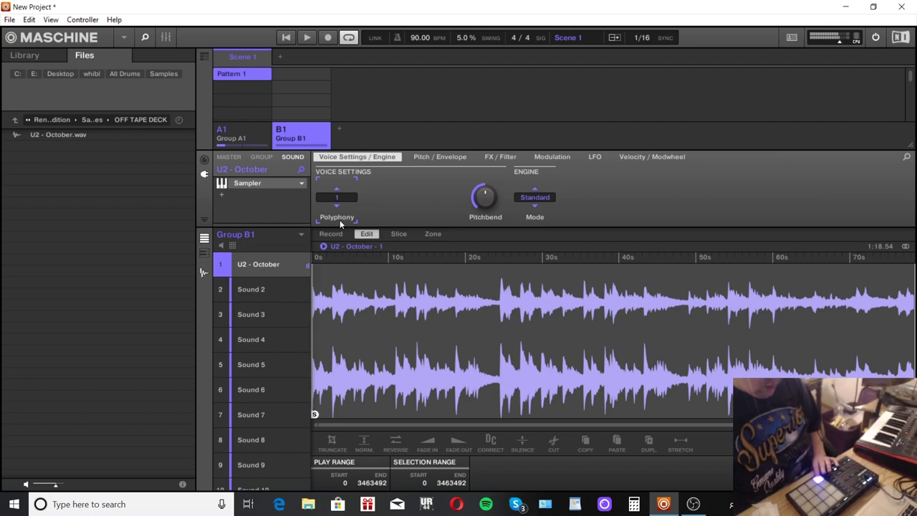
Step: Move the sample's start point to 3355, at the first transient, and truncate the audio before it
scroll(406, 354, "up", 5)
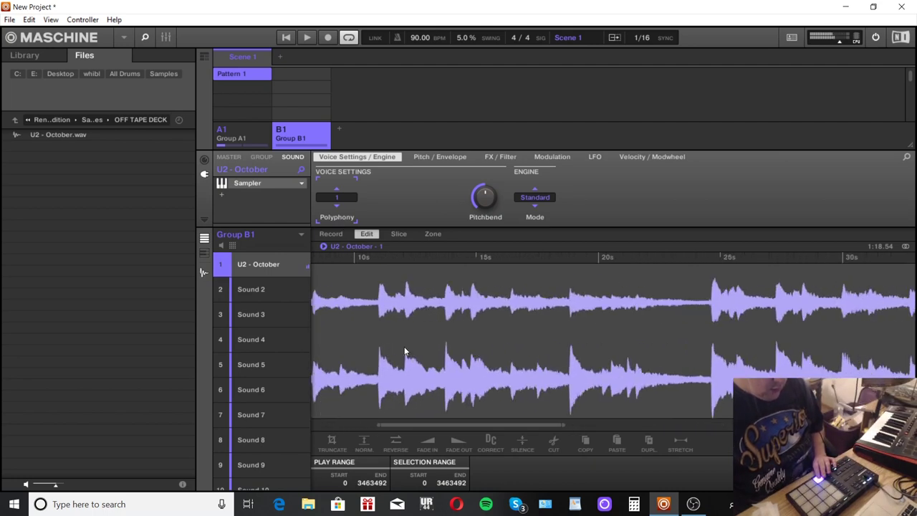
scroll(337, 355, "up", 4)
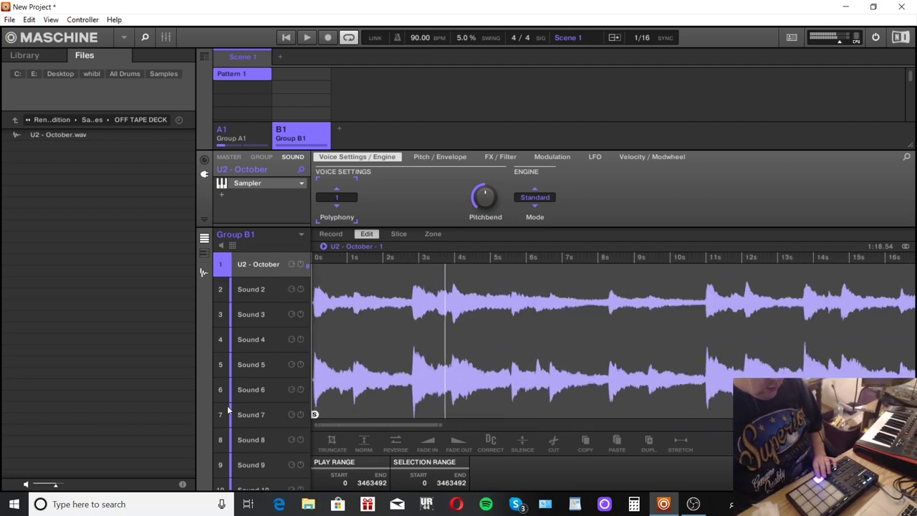
scroll(346, 356, "up", 4)
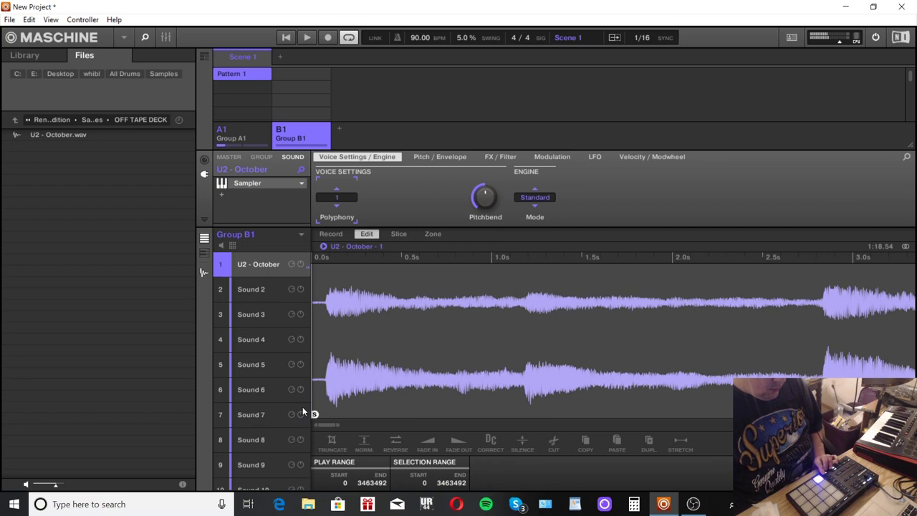
left_click_drag(315, 414, 327, 416)
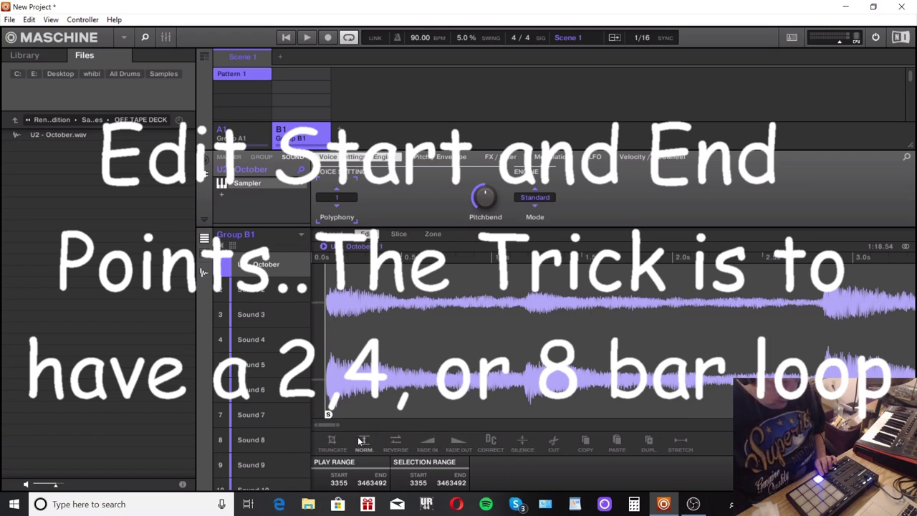
left_click(331, 442)
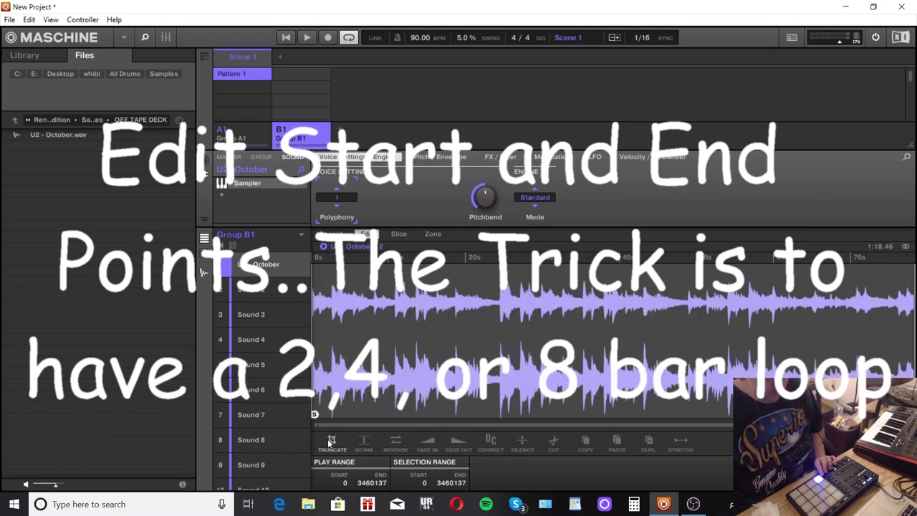
Step: Set the sample's end point to 481932, just before the transient near 11 s, and truncate the rest
left_click_drag(911, 414, 392, 414)
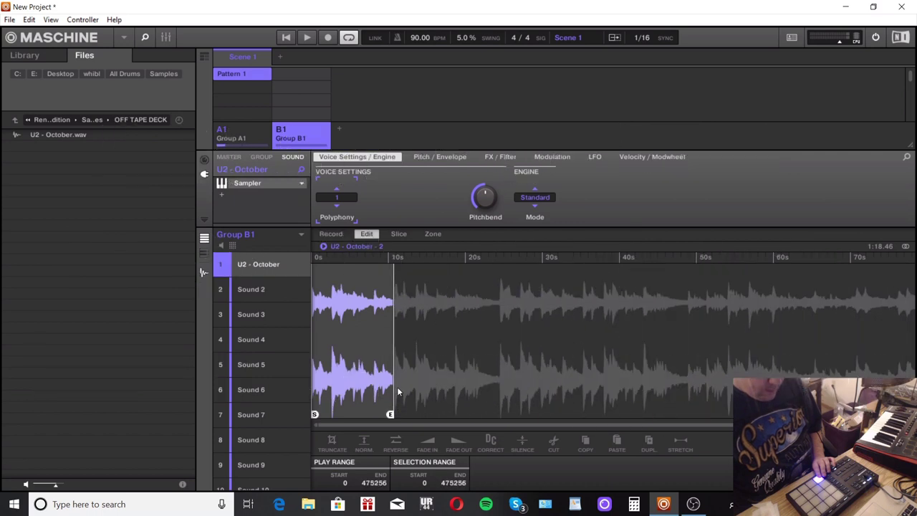
scroll(407, 385, "up", 5)
scroll(414, 384, "up", 1)
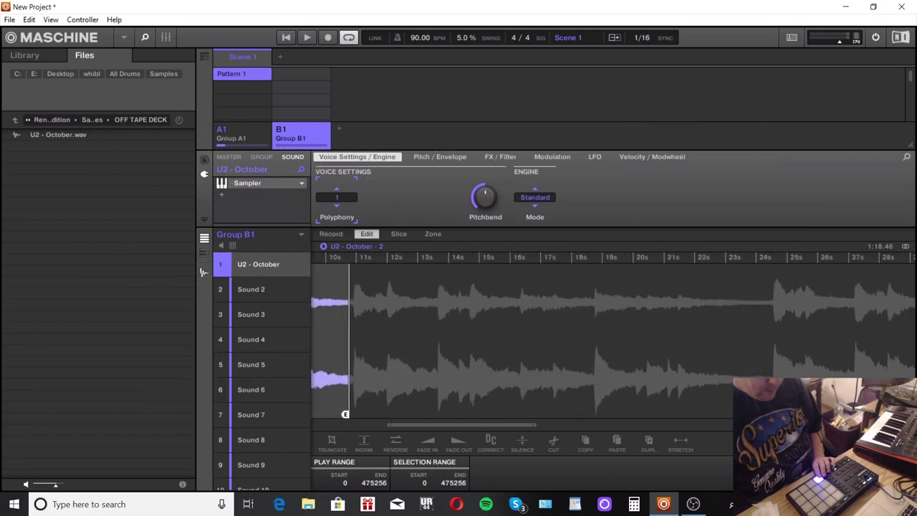
left_click_drag(463, 425, 391, 425)
scroll(626, 394, "up", 4)
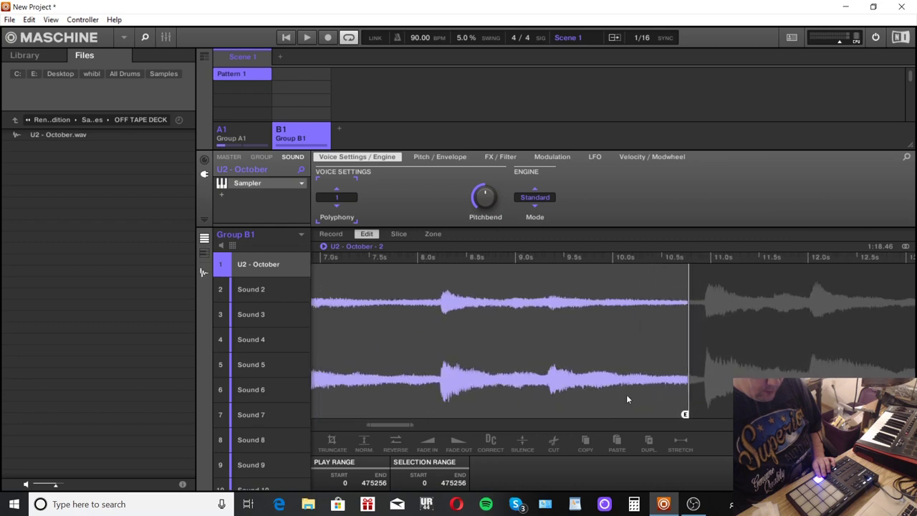
left_click_drag(687, 420, 704, 423)
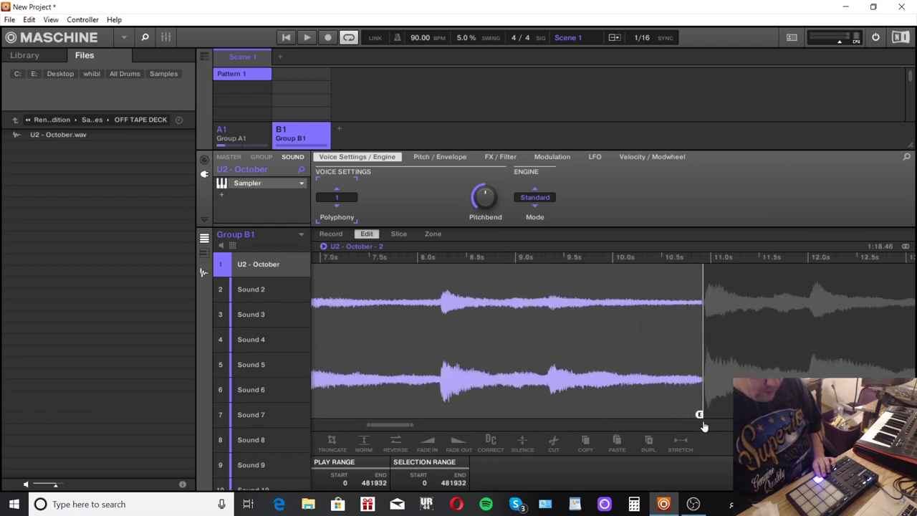
left_click(331, 442)
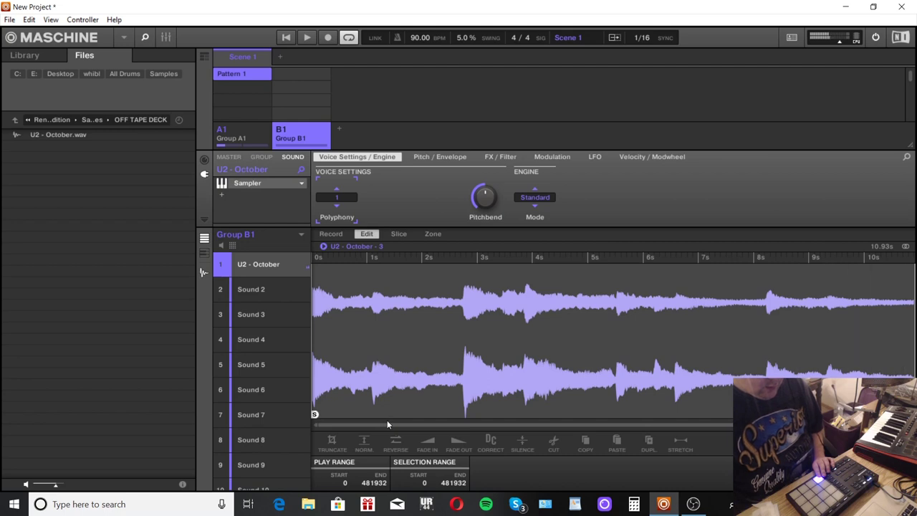
Step: Time-stretch the trimmed loop in Beat mode to 90 BPM with a length of 4 bars
left_click(395, 235)
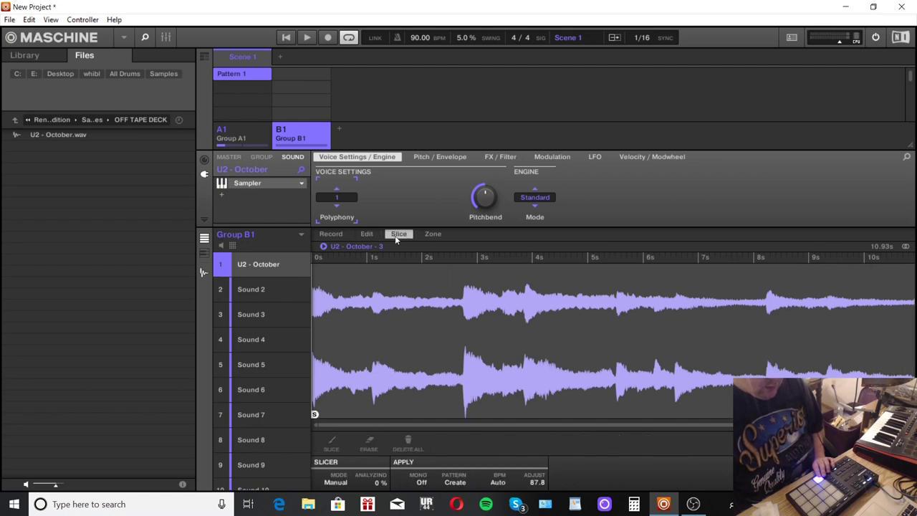
left_click(366, 235)
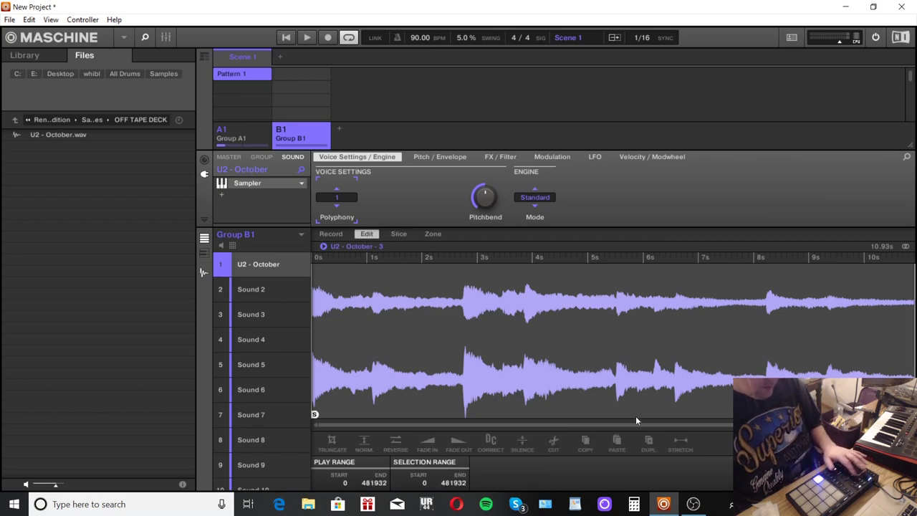
left_click(681, 442)
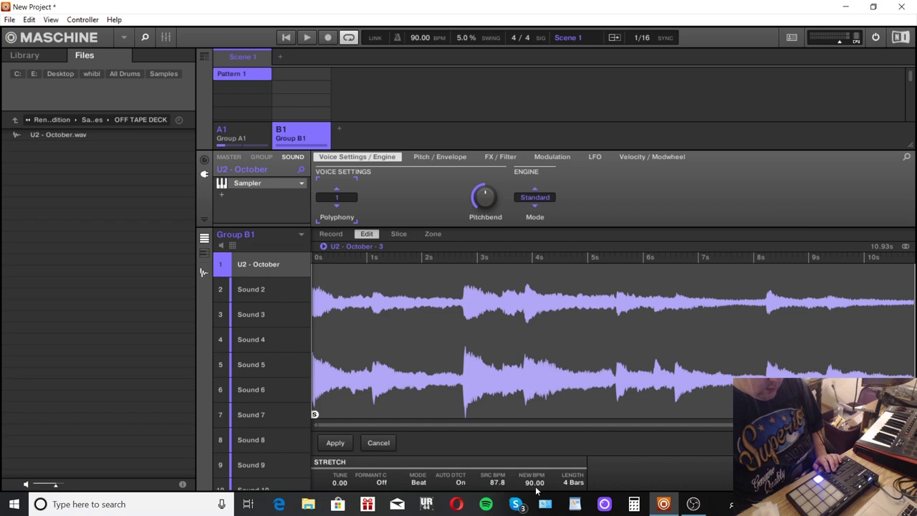
left_click(341, 445)
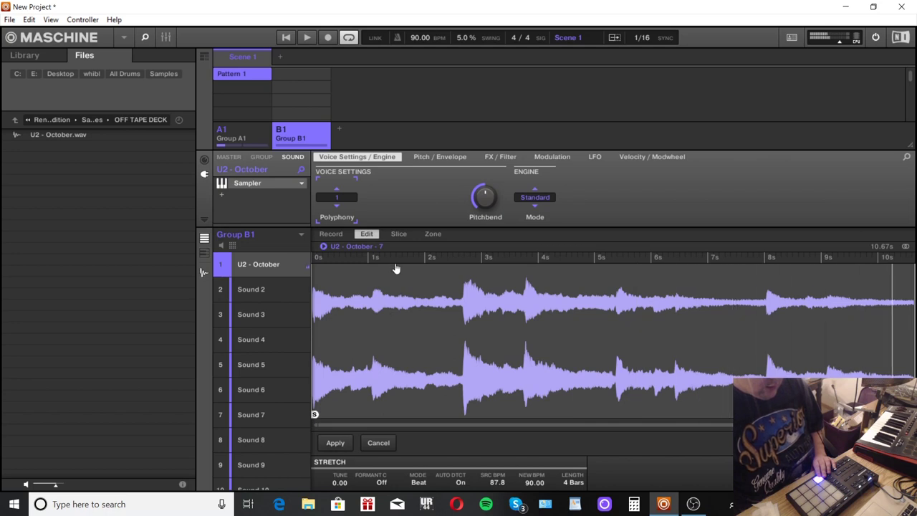
Step: Slice the stretched loop using Detect mode and lower the detection sensitivity
left_click(399, 235)
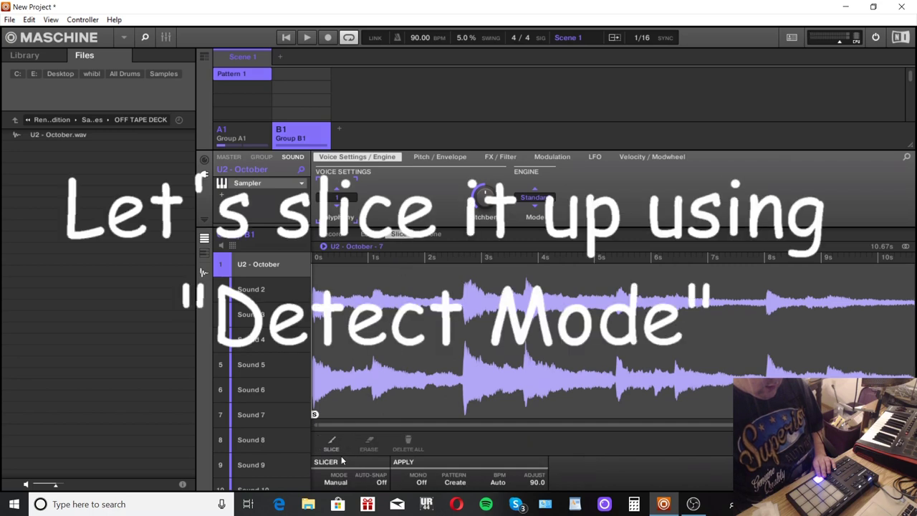
left_click(336, 483)
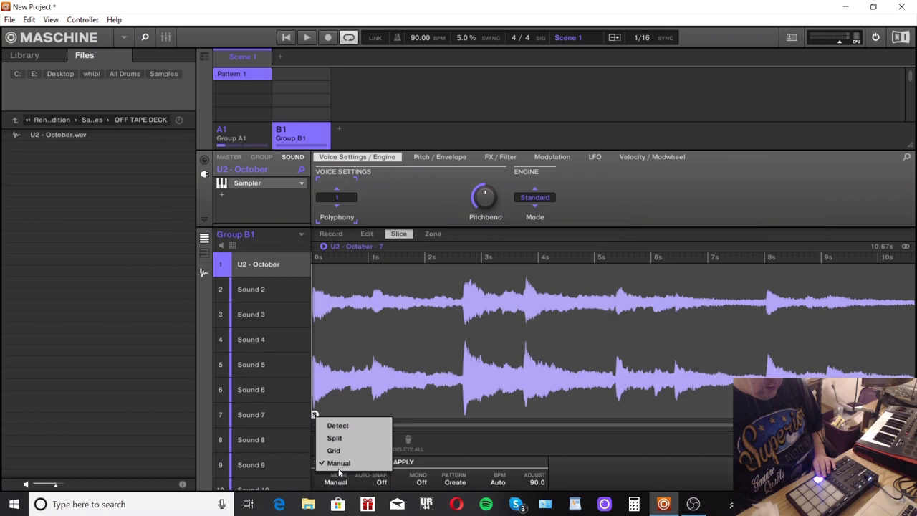
left_click(341, 426)
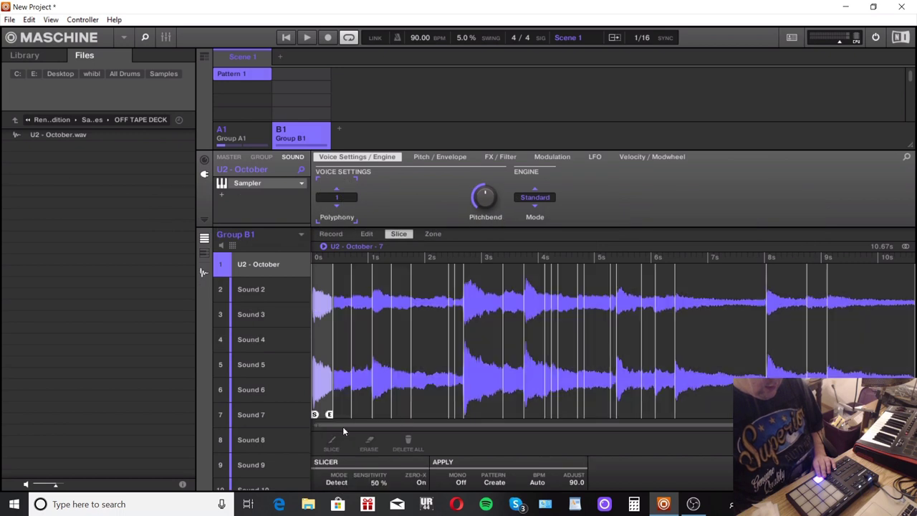
left_click_drag(372, 488, 372, 504)
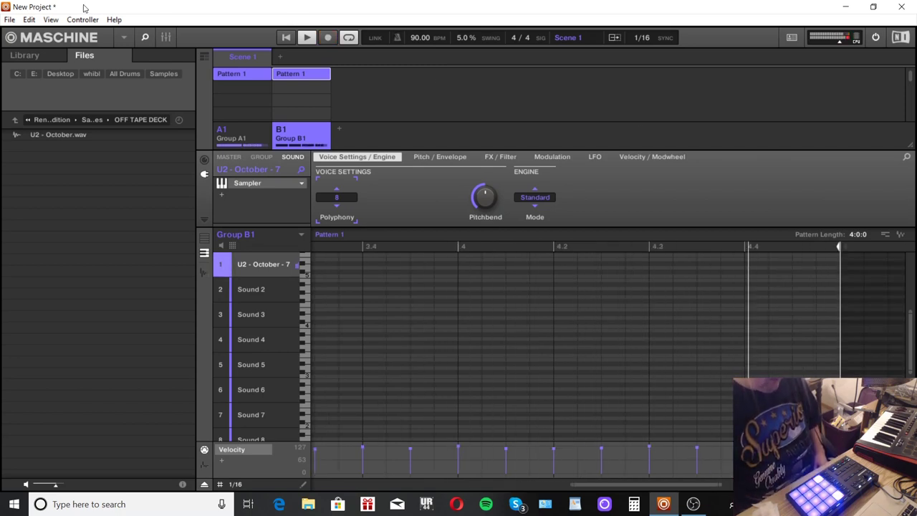
Step: Insert iZotope's Ozone 8 Elements as an effect on Group B1
left_click(166, 38)
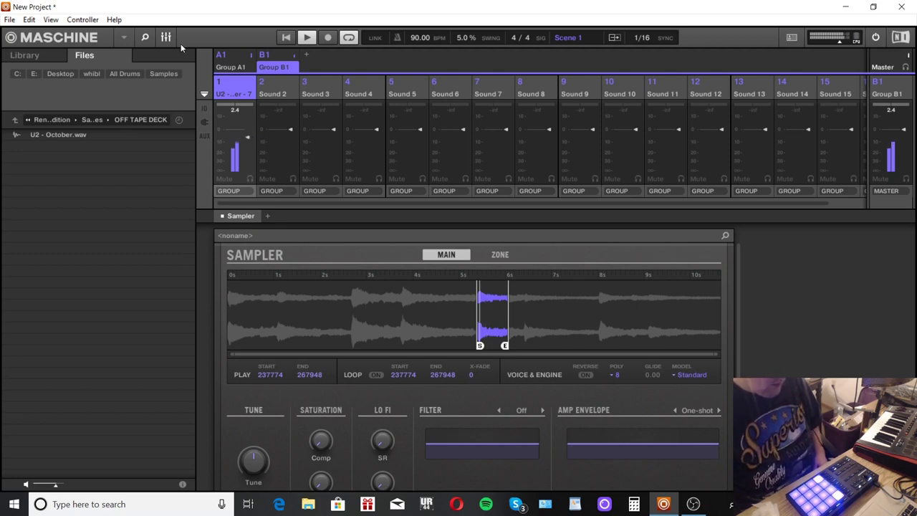
key("ctrl+m")
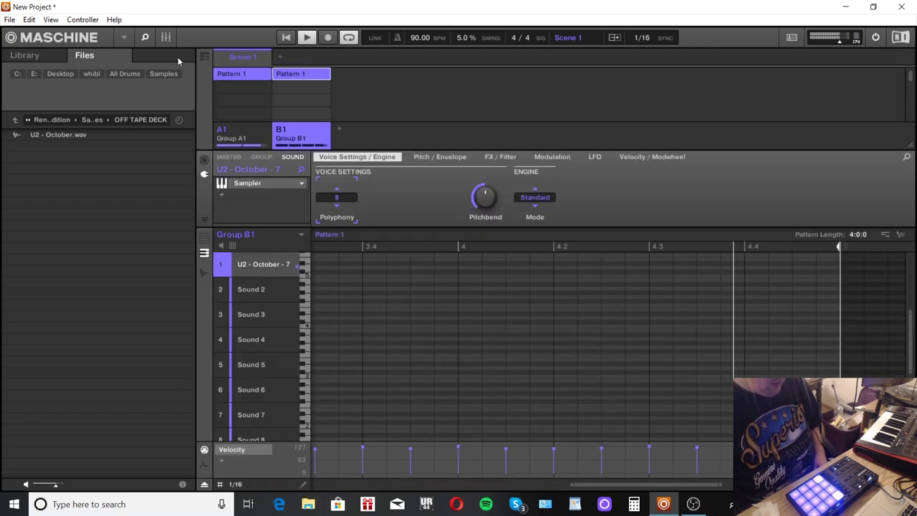
left_click(261, 157)
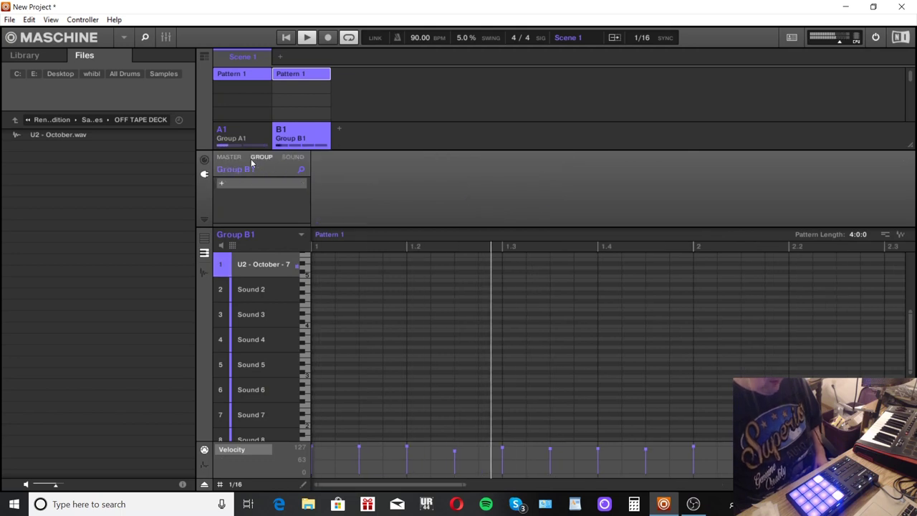
left_click(221, 184)
mouse_move(244, 208)
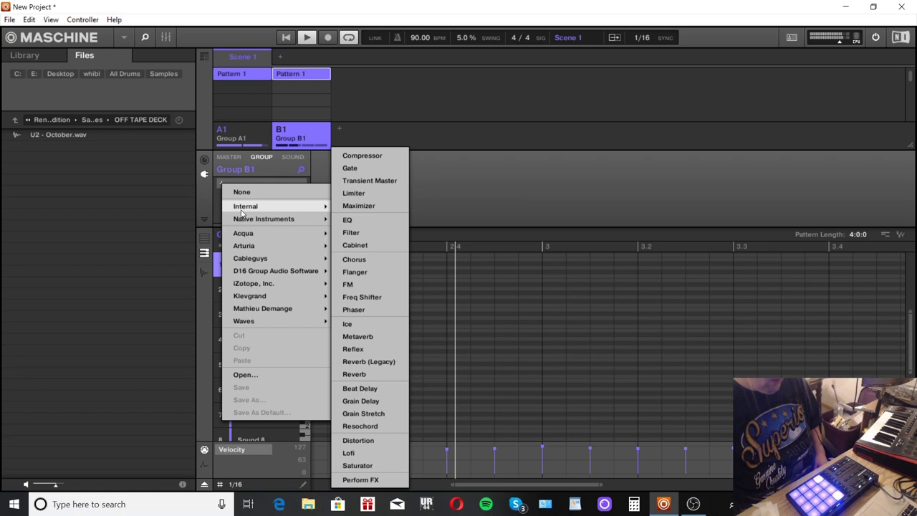
mouse_move(273, 220)
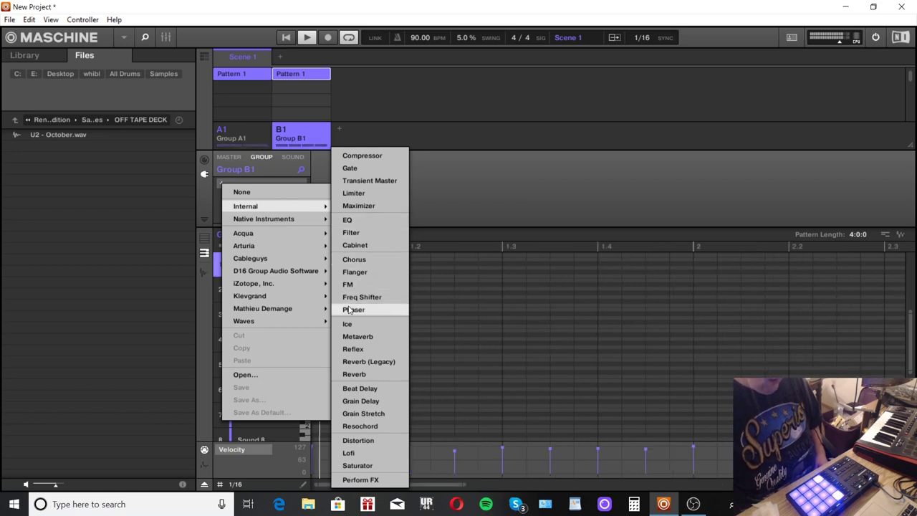
mouse_move(264, 301)
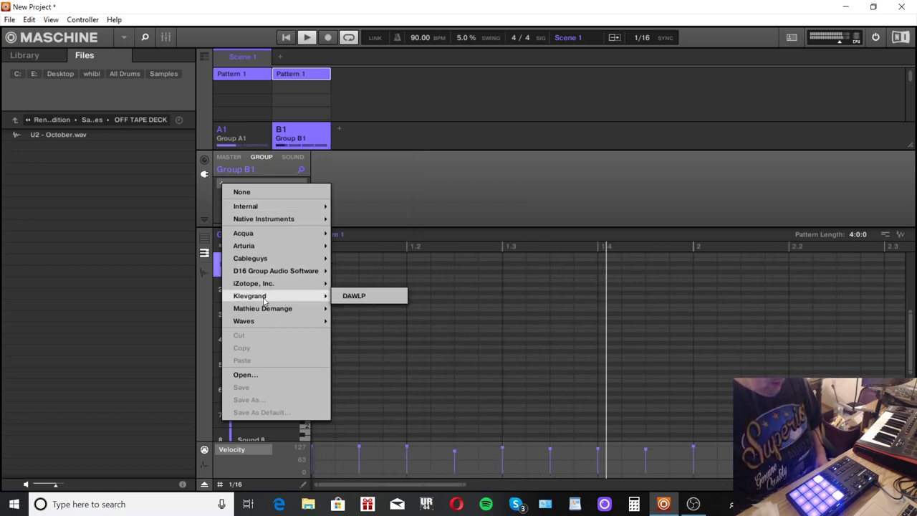
mouse_move(259, 283)
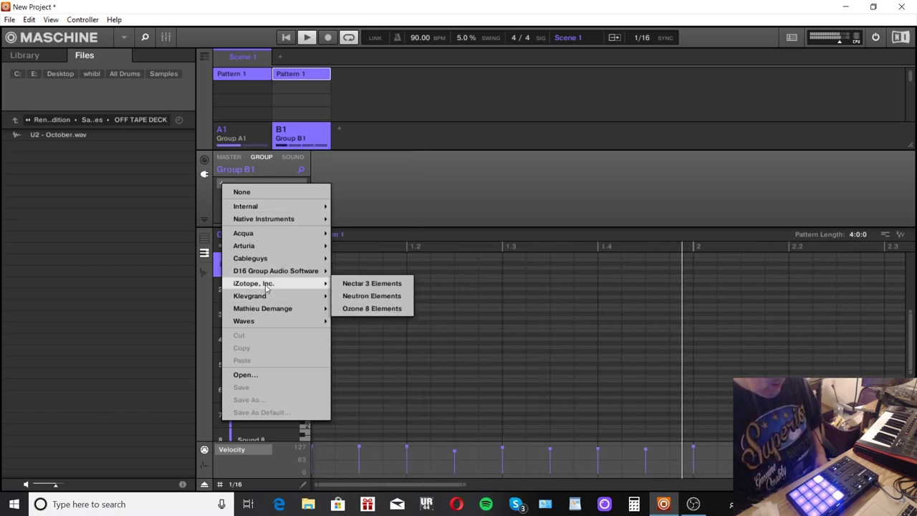
left_click(362, 311)
Step: Run Ozone's Master Assistant on Group B1's audio, accept its settings and close the plug-in window
left_click(274, 184)
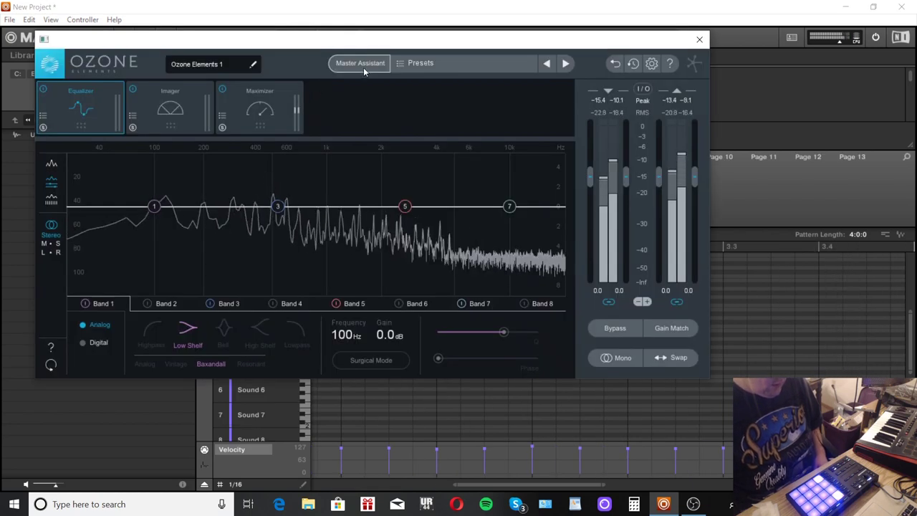
left_click(363, 65)
left_click(372, 299)
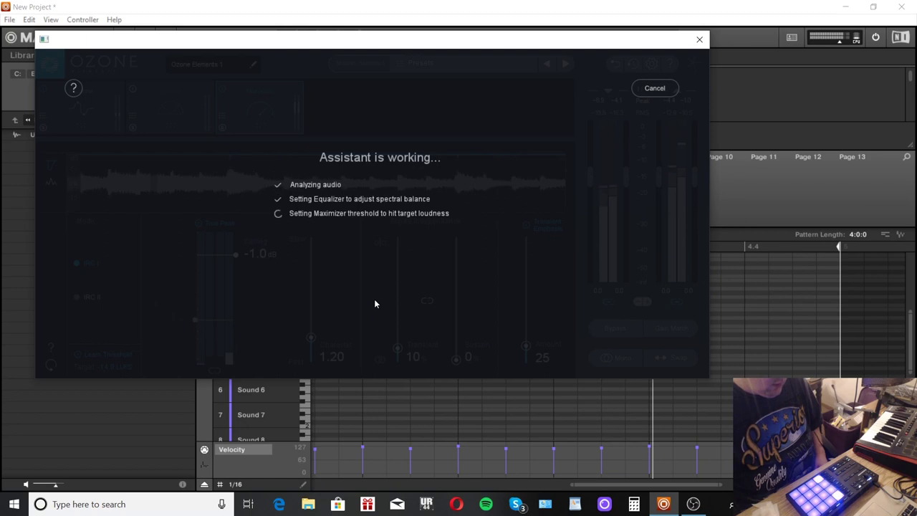
left_click(378, 299)
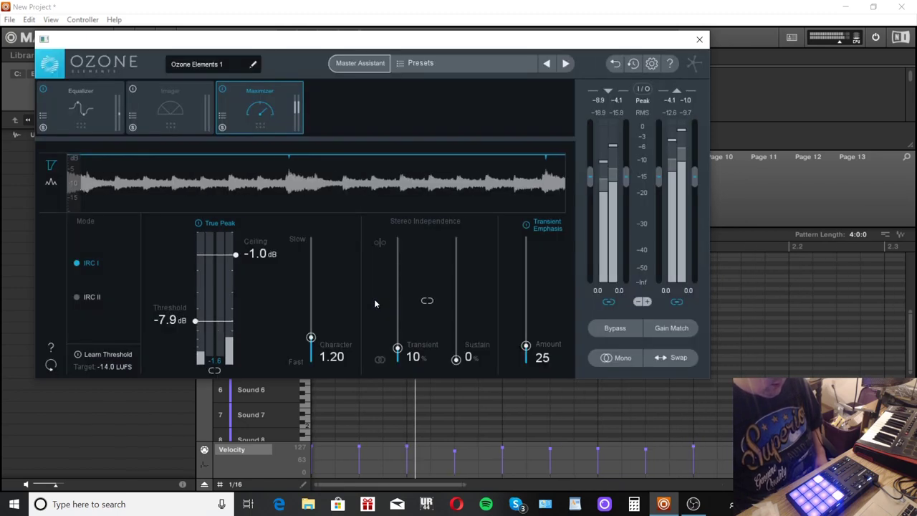
left_click(699, 39)
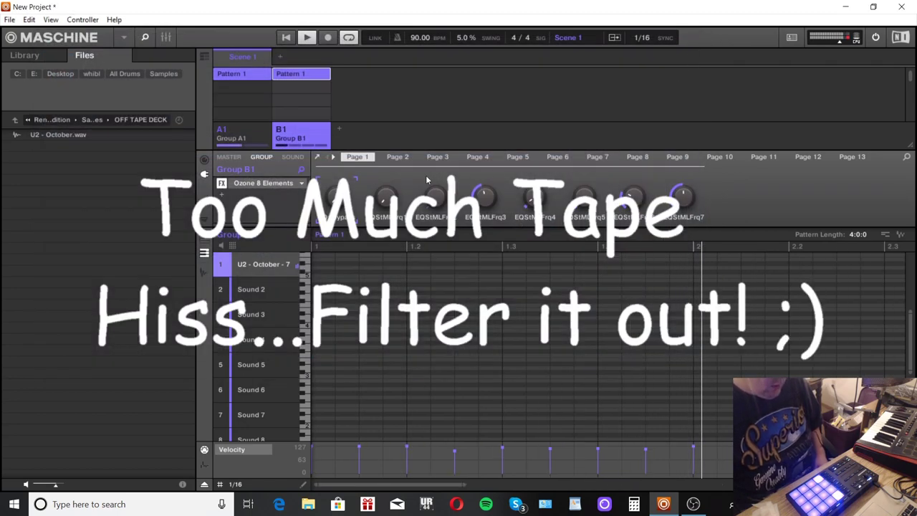
Step: Add the internal Filter effect after the Sampler on the U2 - October sound
left_click(293, 157)
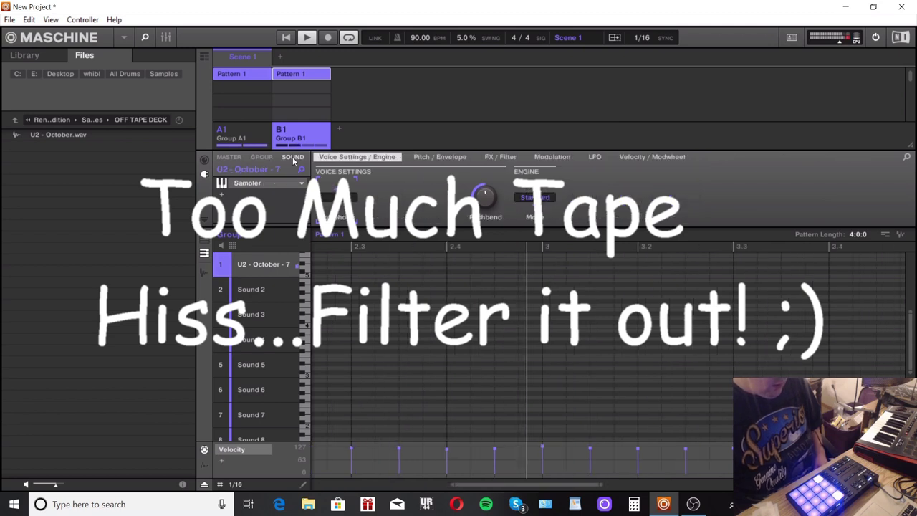
left_click(223, 197)
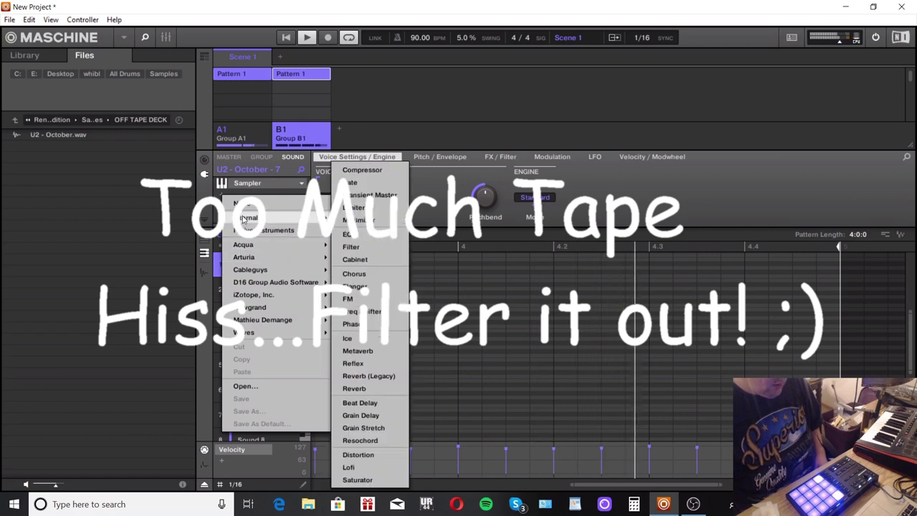
left_click(351, 246)
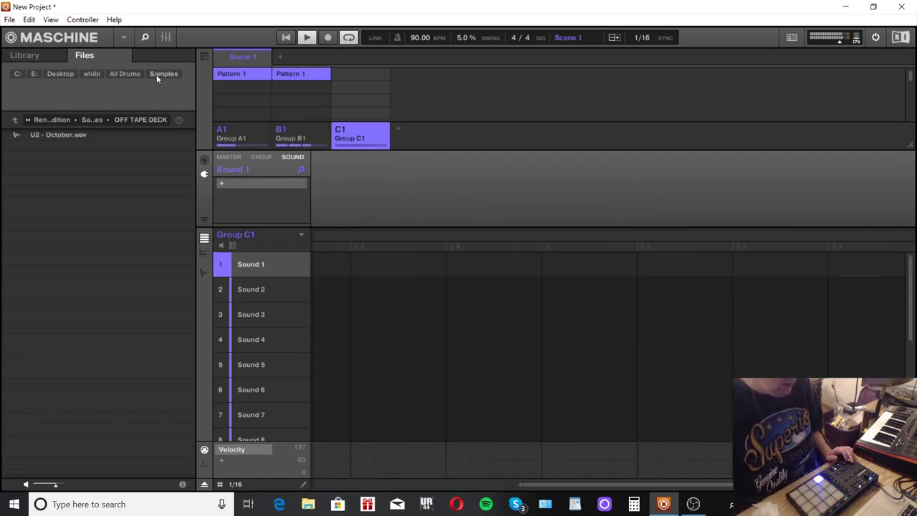
Step: Load Cobra_Bass_C.wav from the Bass Tones folder of the Dope Snare - The Christ Drumkit into Sound 1 of Group C1
left_click(125, 73)
double_click(69, 214)
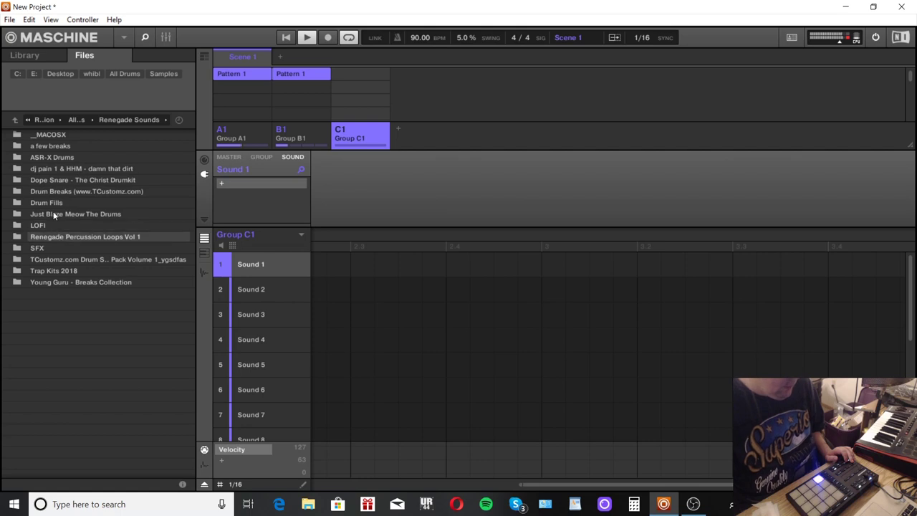
double_click(53, 180)
double_click(44, 136)
left_click(43, 138)
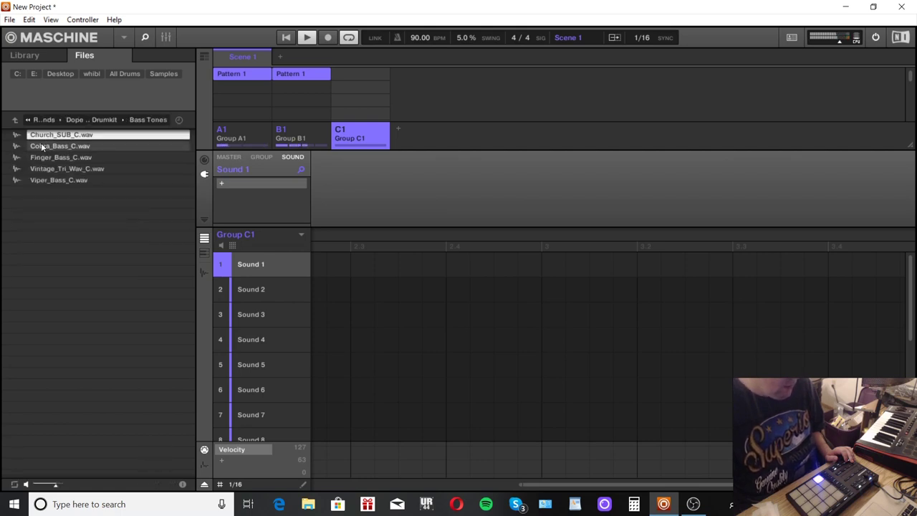
left_click(41, 147)
left_click_drag(40, 152, 261, 269)
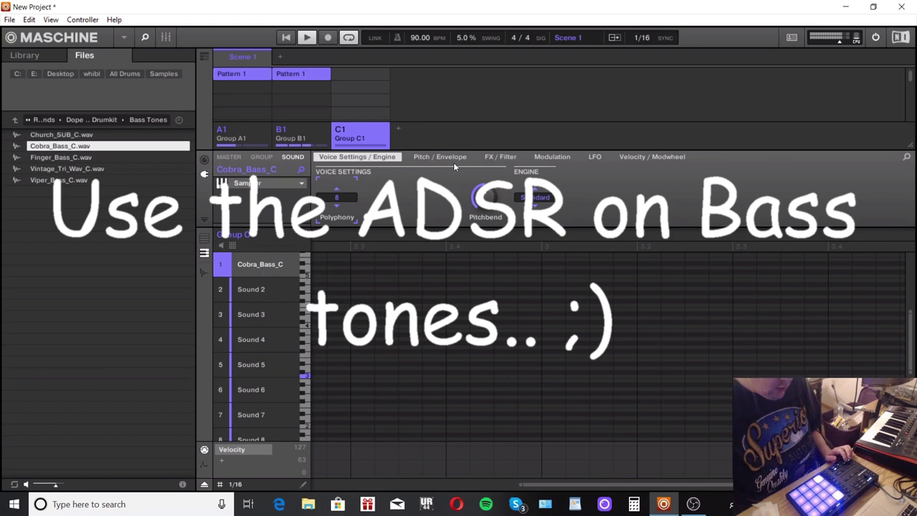
Step: Switch the Cobra bass sound's amplitude envelope type to ADSR and start recording its pattern
left_click(500, 157)
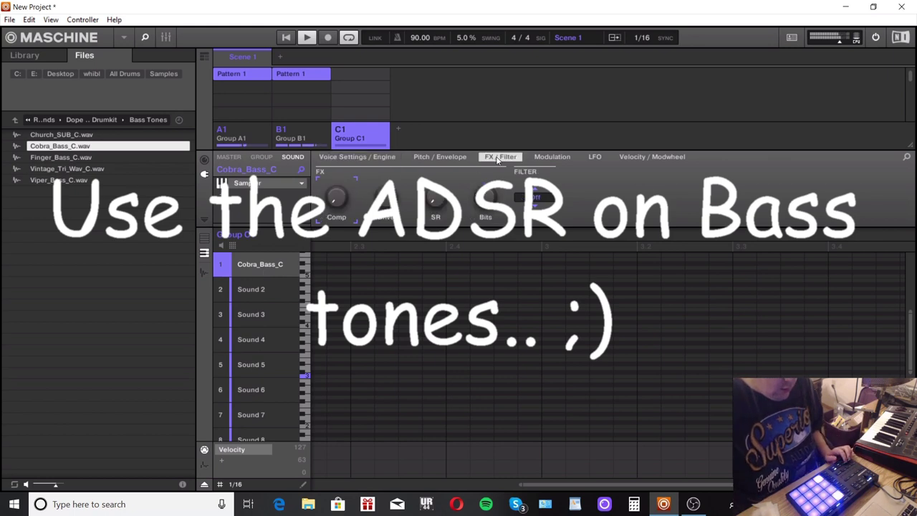
left_click(450, 159)
left_click(485, 197)
left_click(494, 238)
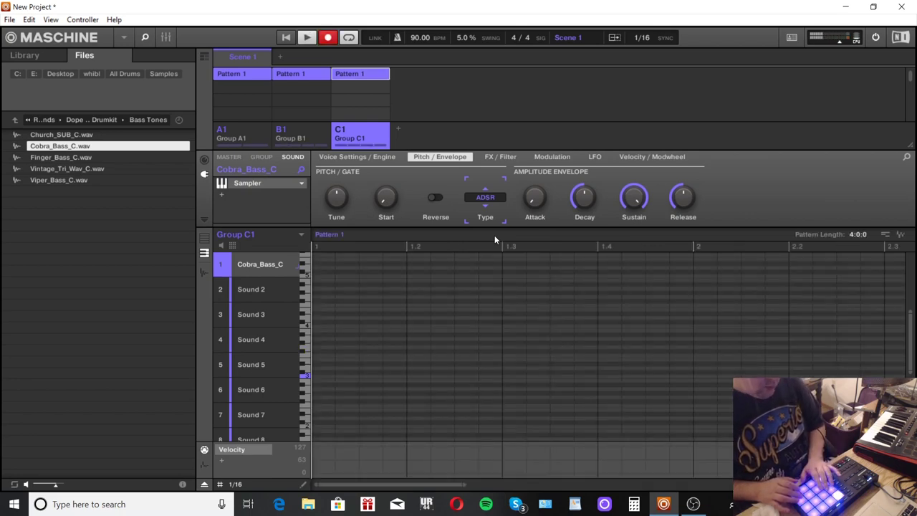
key("space")
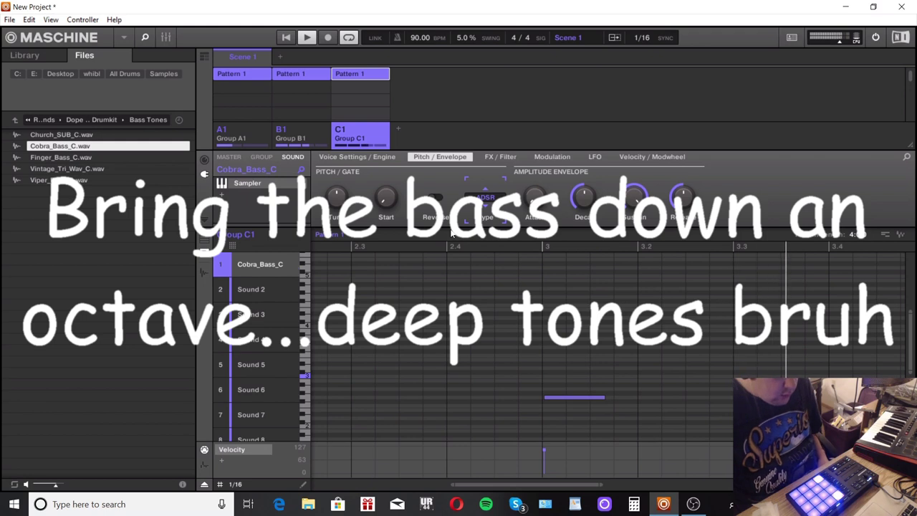
Step: Set the Cobra bass sound's polyphony to 1
left_click(367, 161)
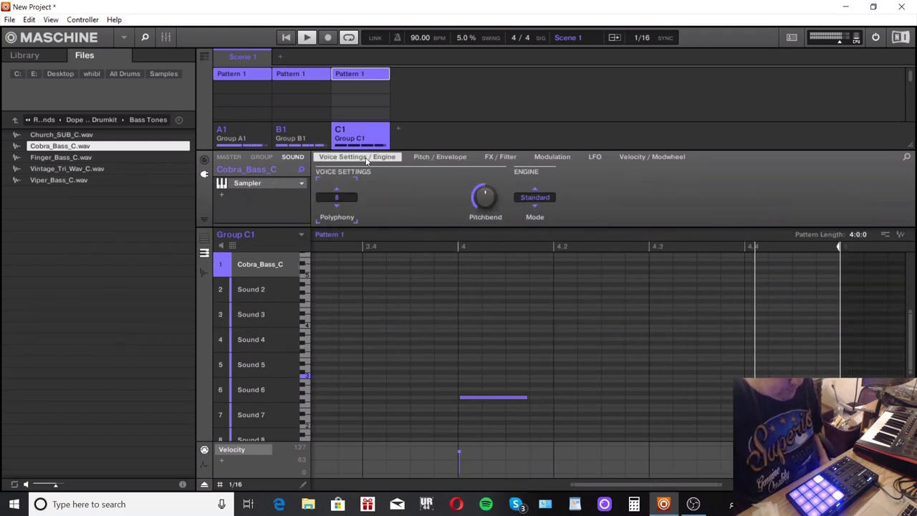
left_click(339, 198)
left_click(341, 226)
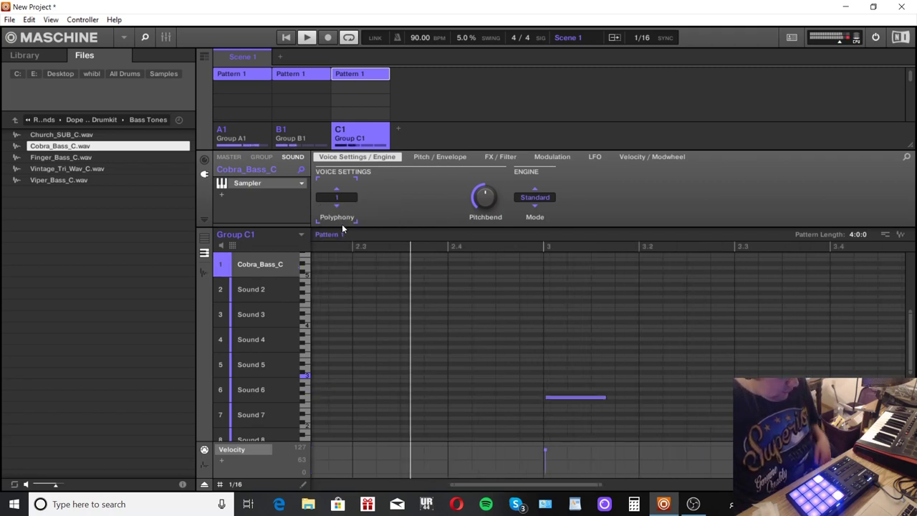
Step: Check the Cobra bass sample's zone mapping and return to its pattern
left_click(205, 272)
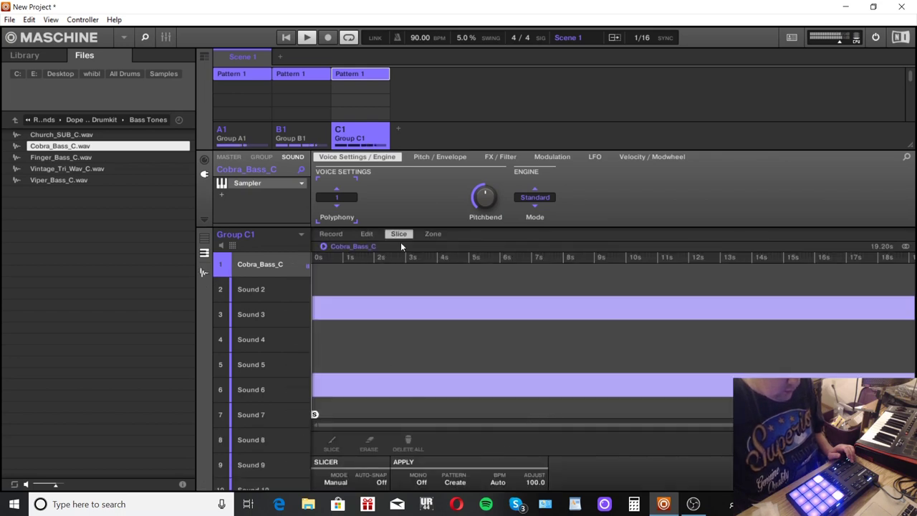
left_click(433, 234)
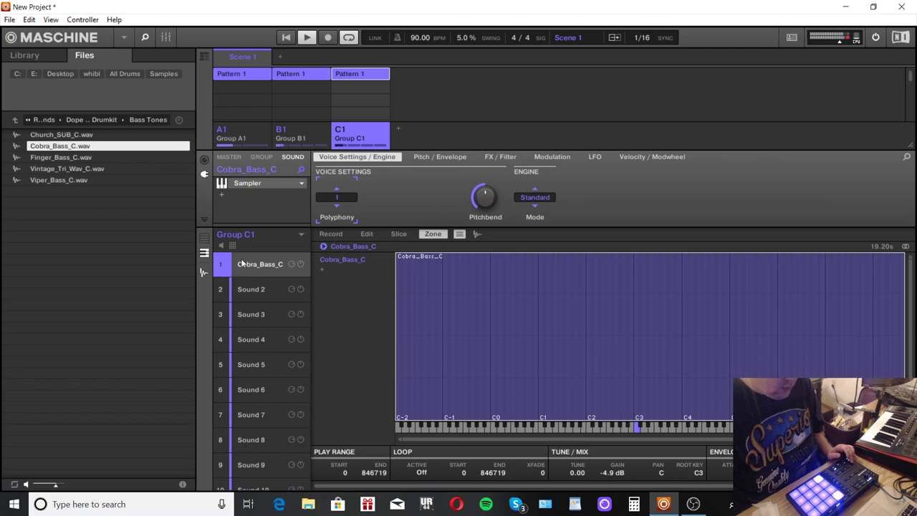
left_click(205, 253)
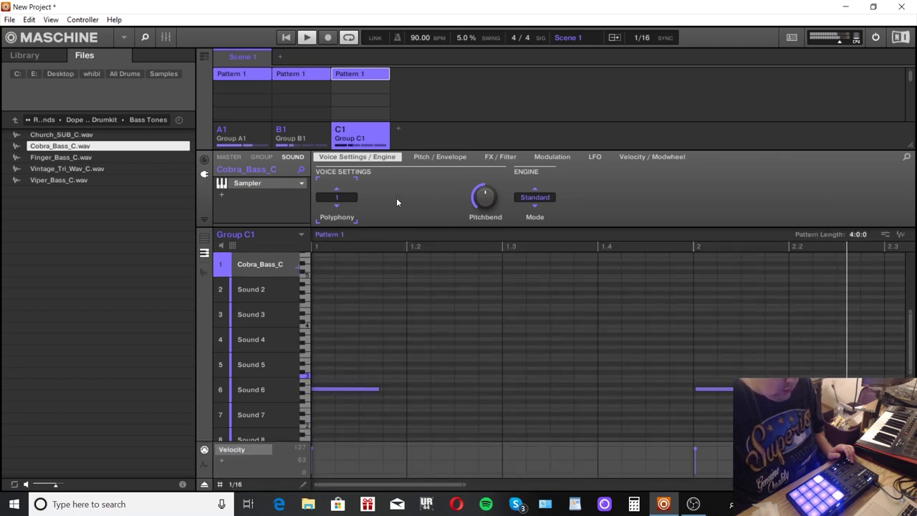
Step: Adjust the Drive amount in the Cobra bass sampler's effects
left_click(497, 157)
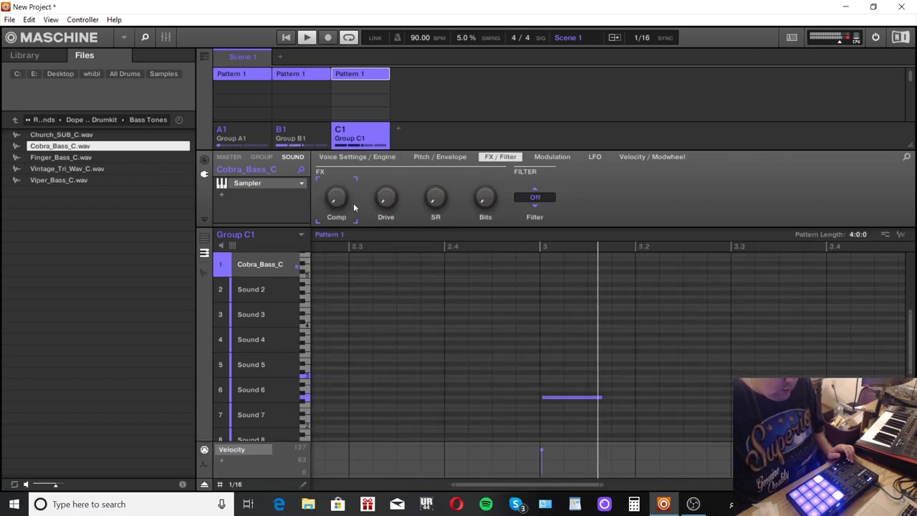
left_click_drag(385, 199, 362, 208)
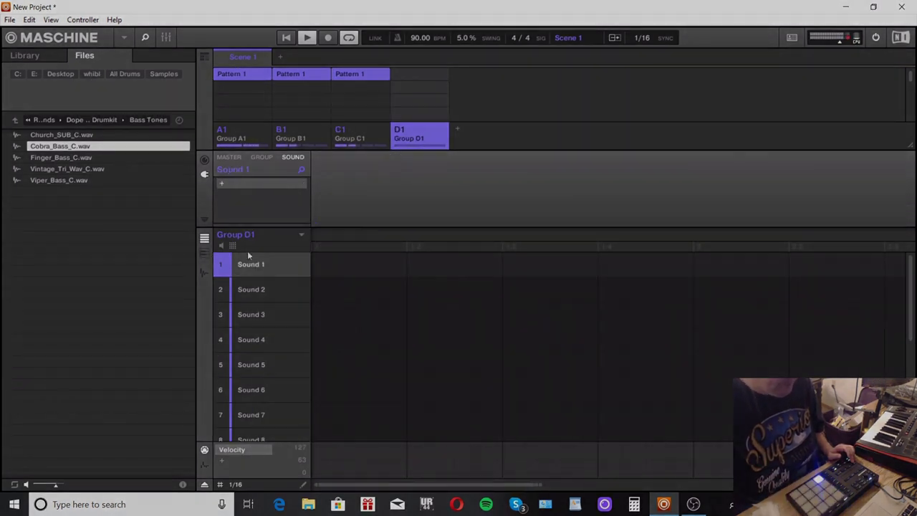
Step: Open the plug-in choices for Sound 1 of Group D1 and go to the IK Multimedia instruments
left_click(222, 185)
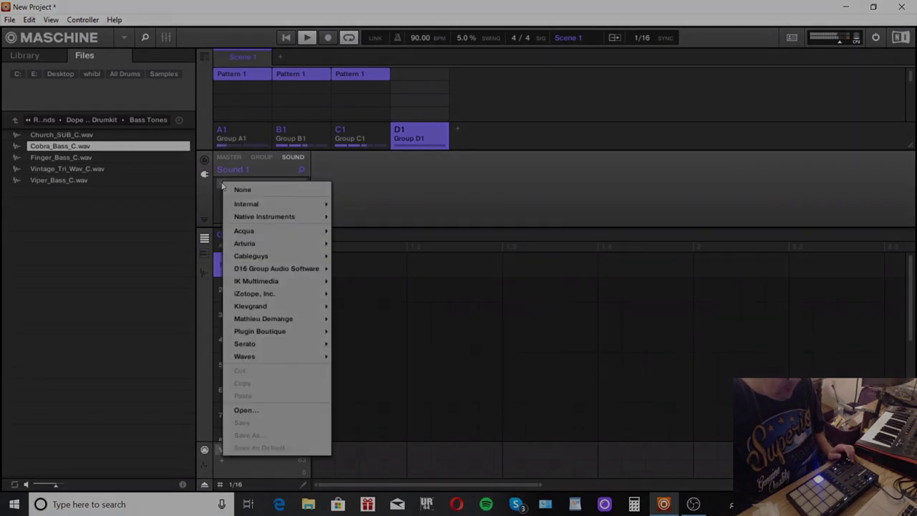
mouse_move(227, 205)
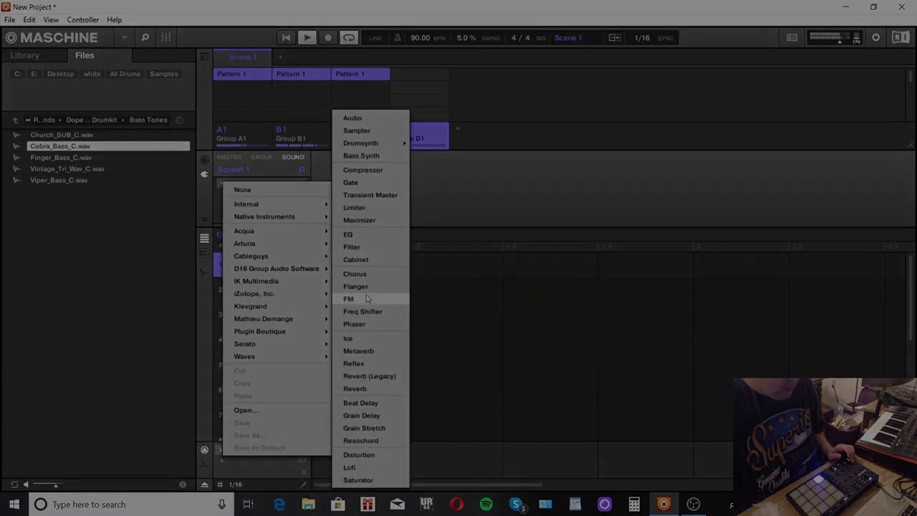
mouse_move(280, 286)
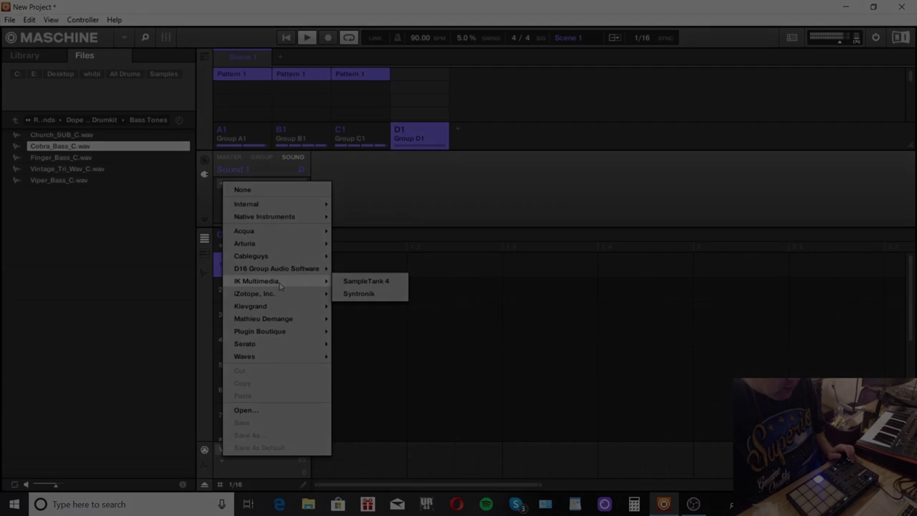